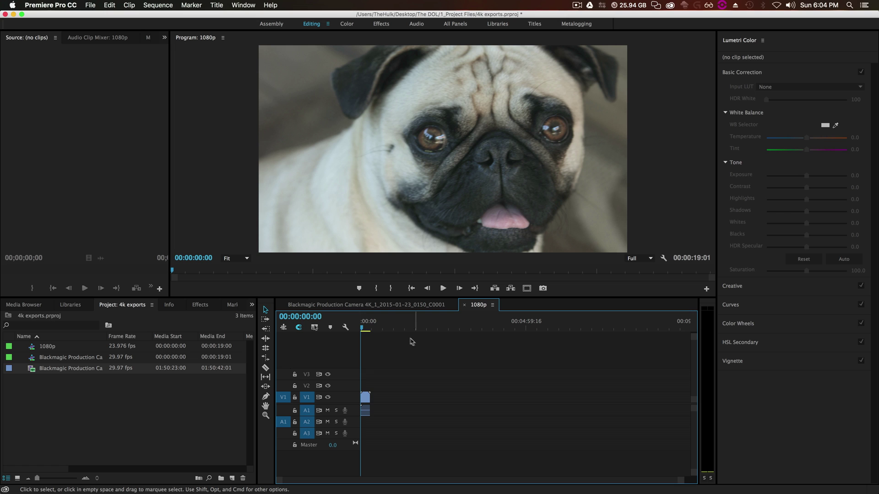
Step: Preview the sequence, then open Export Media settings for the 1080p sequence
key(space)
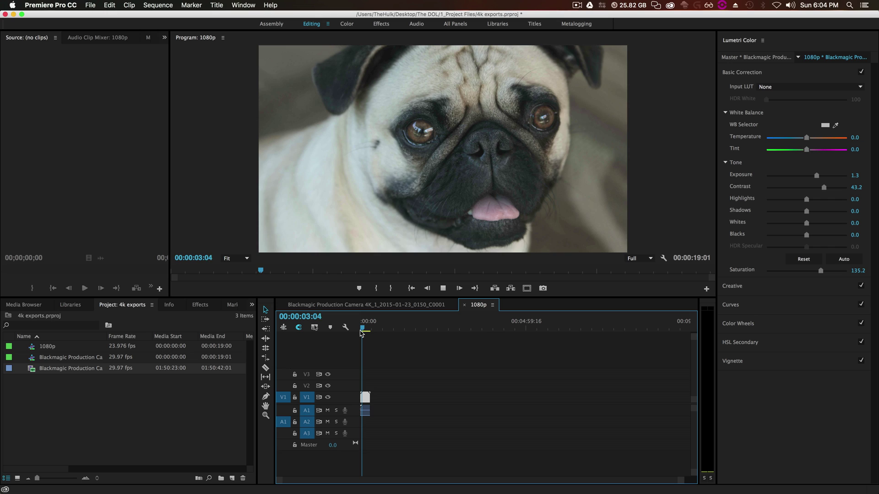
key(space)
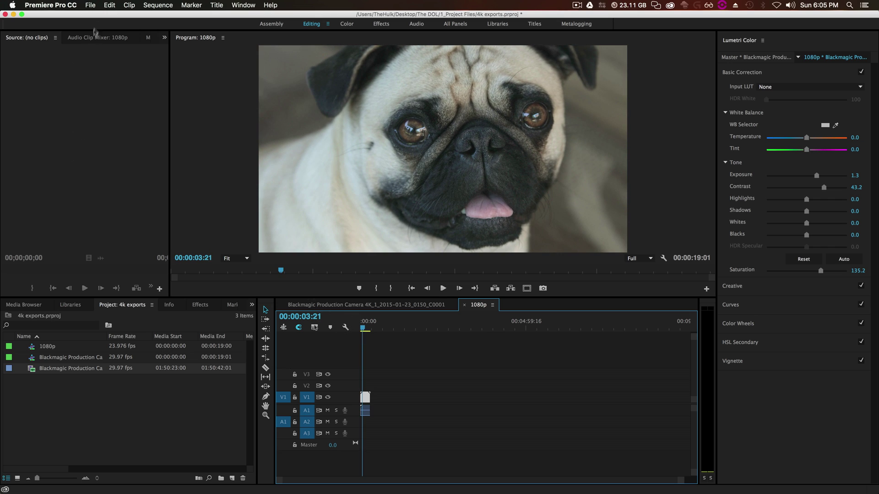
click(90, 6)
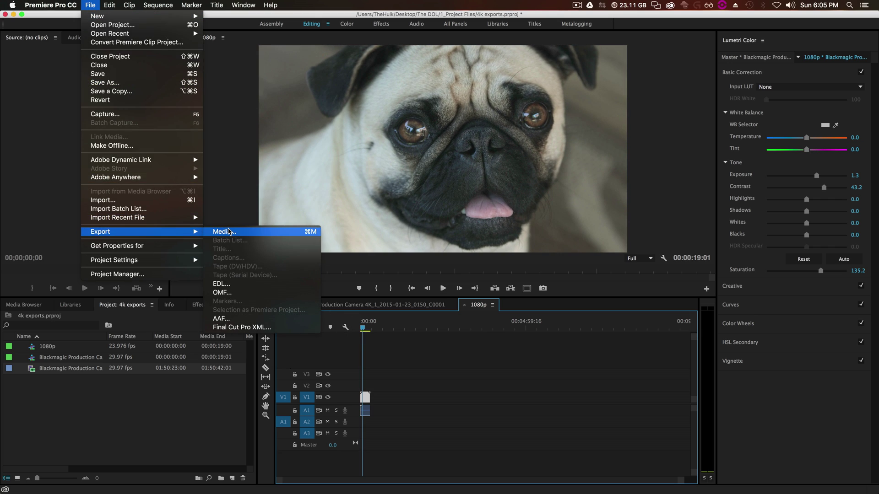
click(108, 400)
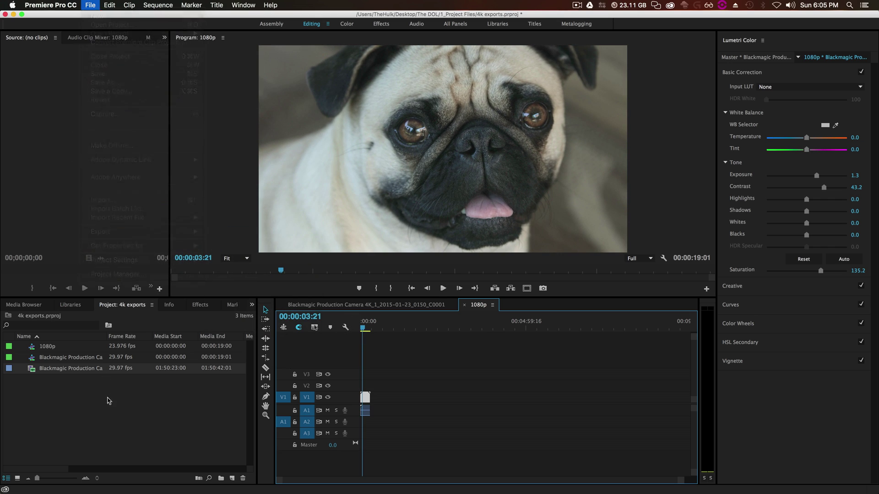
right_click(53, 348)
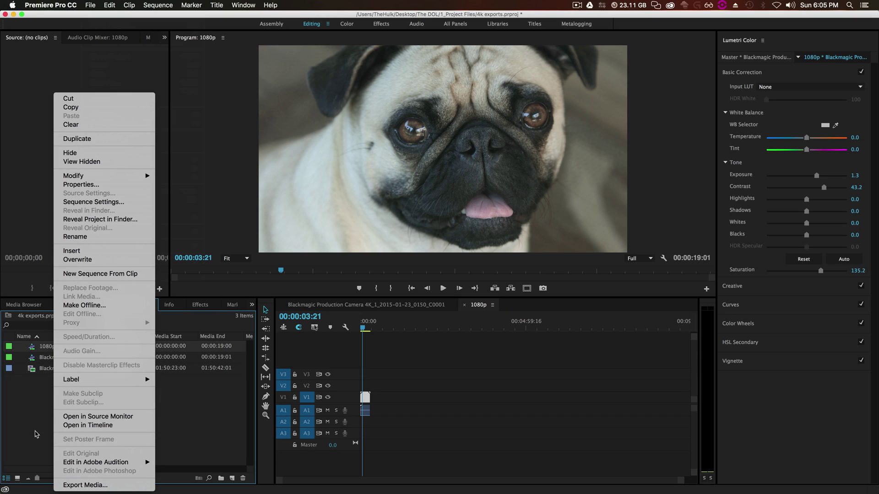
click(89, 486)
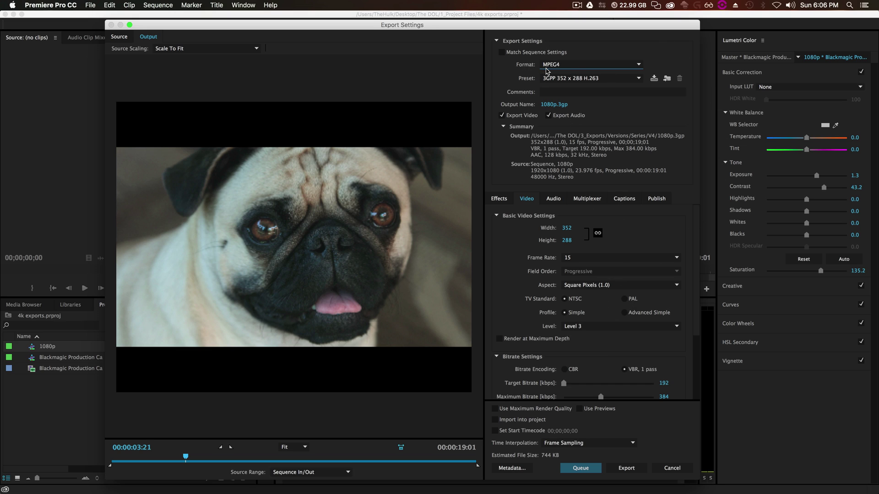
Step: Switch the export format to H.264 and the preset to Custom
click(639, 66)
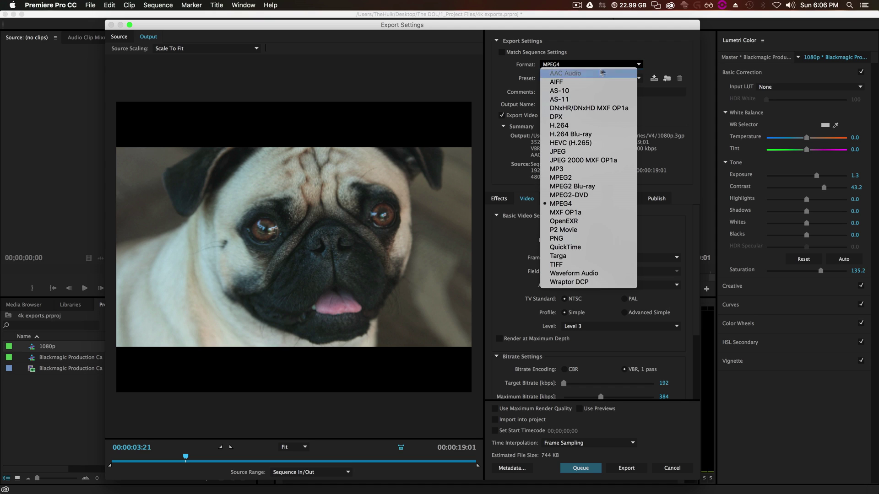
click(579, 125)
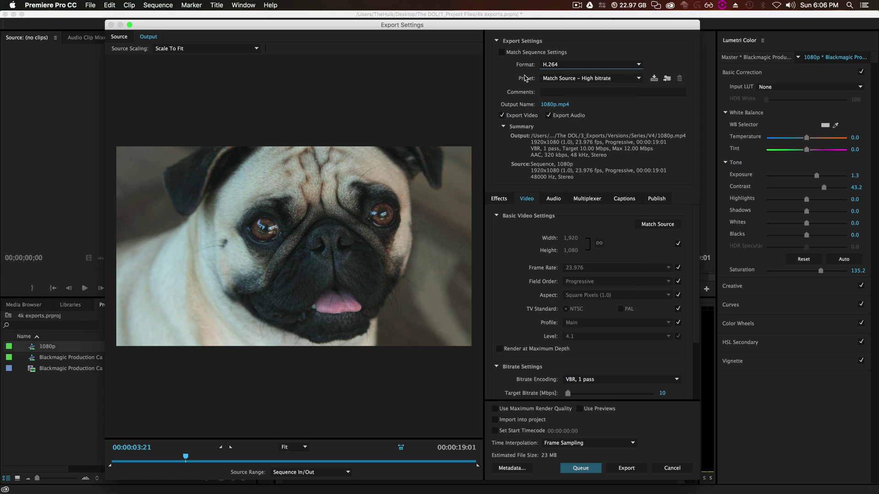
click(564, 78)
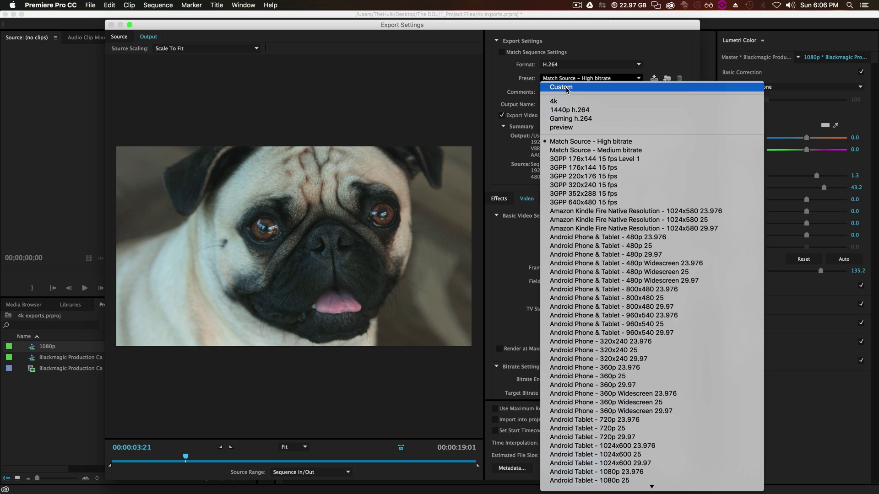
click(568, 88)
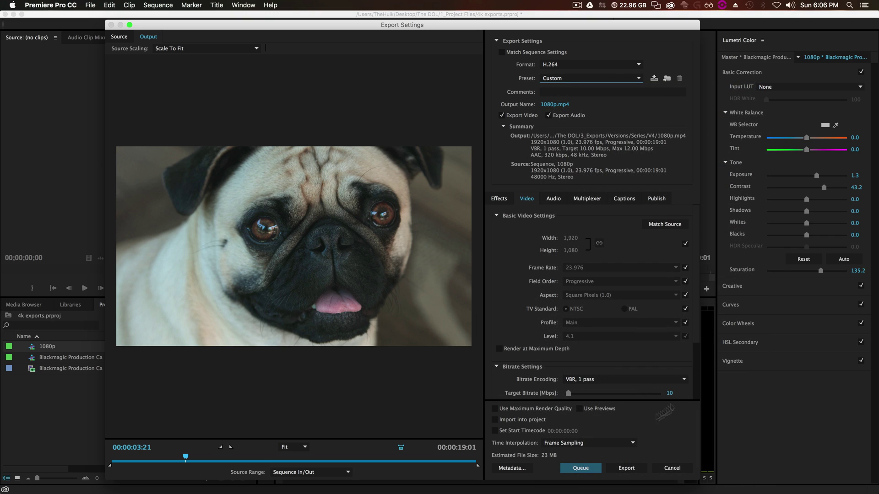
Step: Unlink video size and frame rate from the source and set 29.97 fps
click(685, 244)
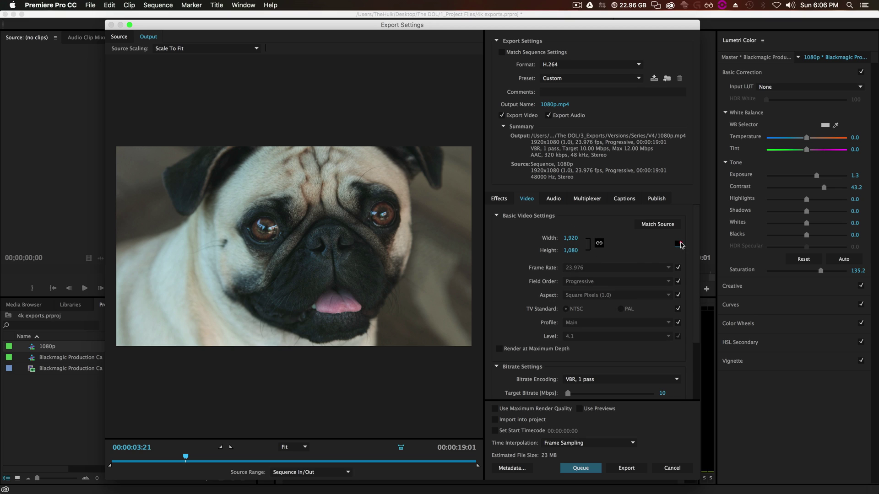
click(678, 268)
click(625, 268)
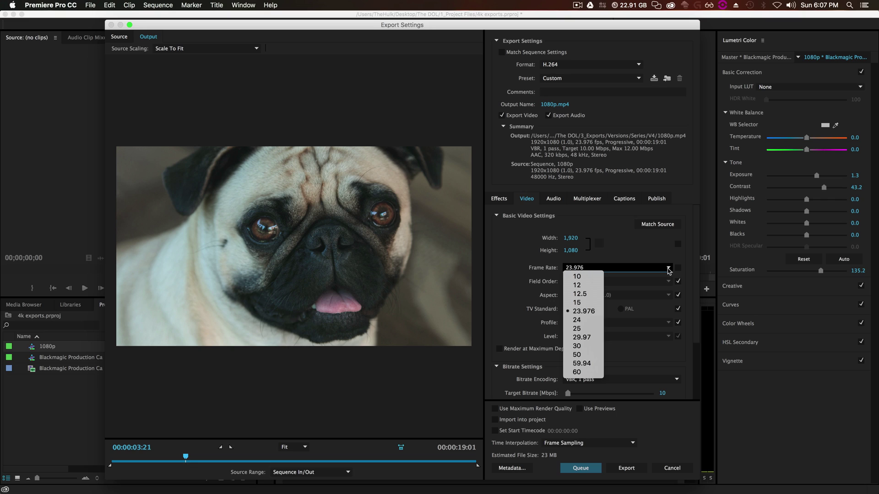
click(589, 338)
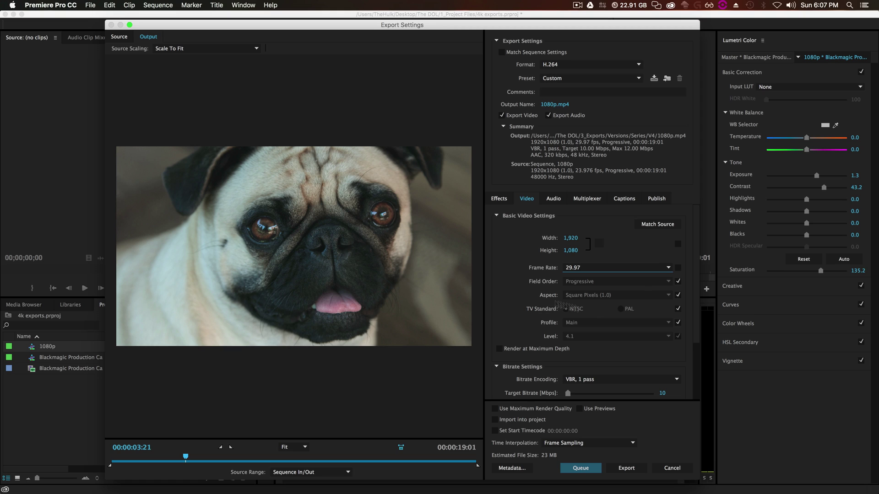
Step: Review field order, pixel aspect and TV standard, and unlock profile, keeping Main
click(678, 281)
click(678, 282)
click(608, 296)
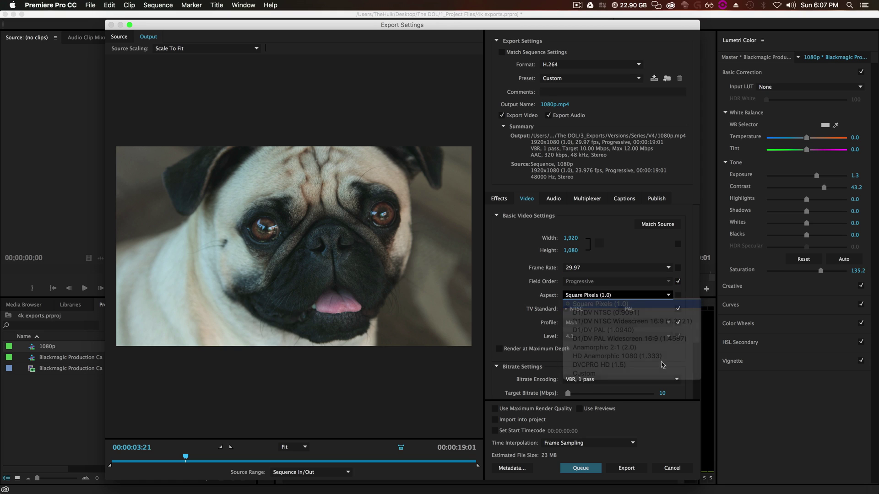
click(678, 309)
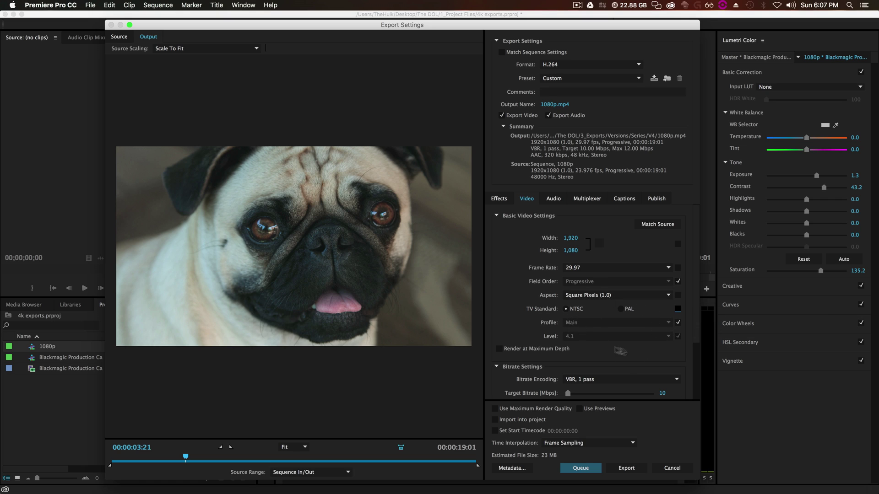
click(679, 309)
click(680, 323)
click(608, 323)
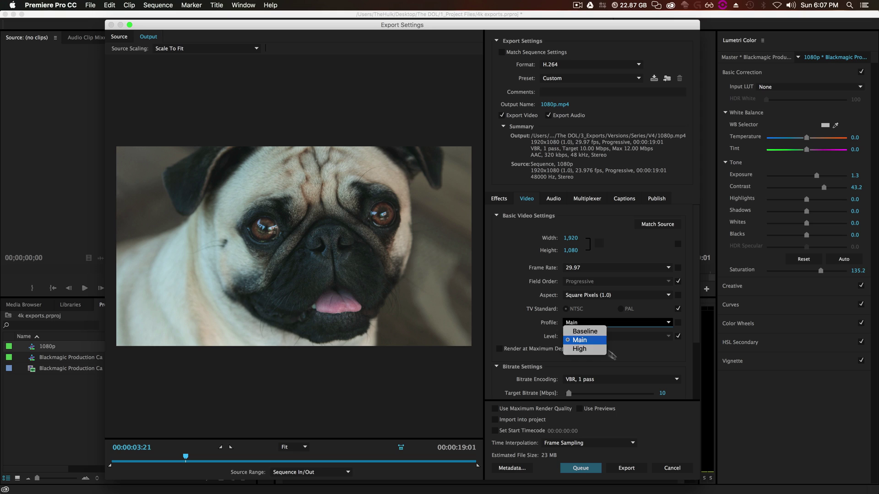
click(611, 354)
Step: Enable Maximum Depth and Maximum Render Quality with a 25 Mbps target bitrate
click(678, 336)
scroll(678, 337, down, 3)
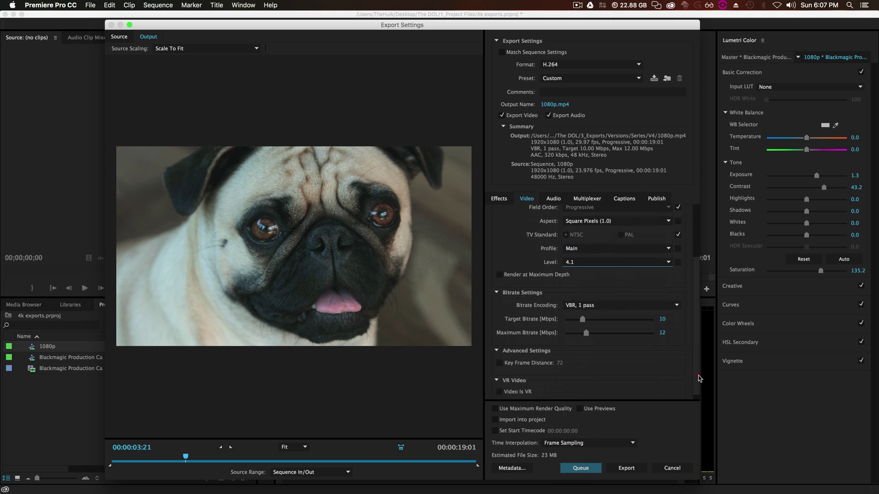
click(500, 274)
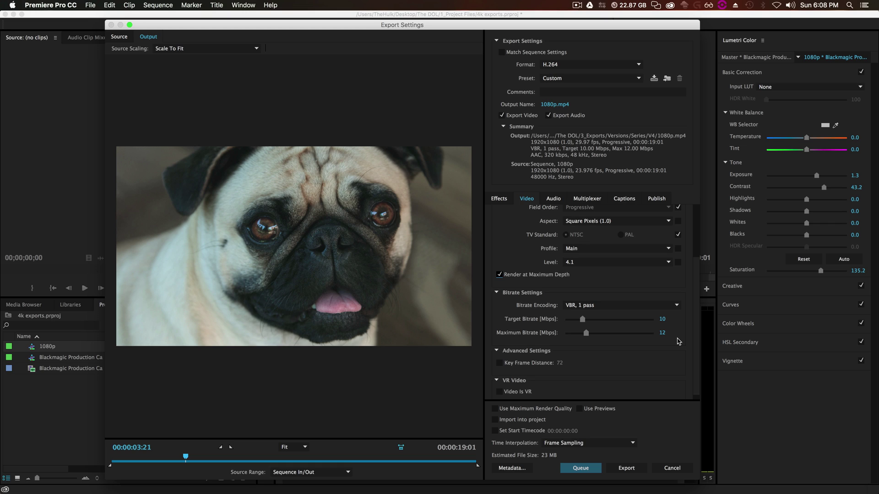
click(662, 319)
text(25)
key(Return)
click(496, 409)
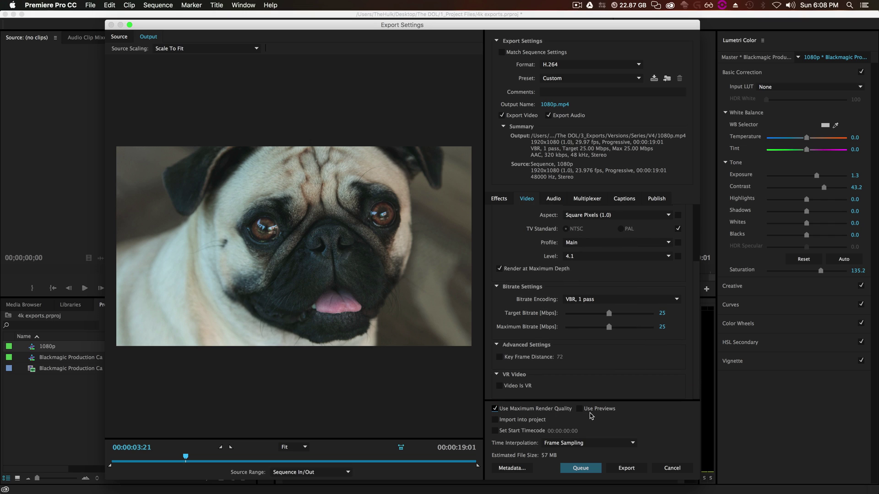